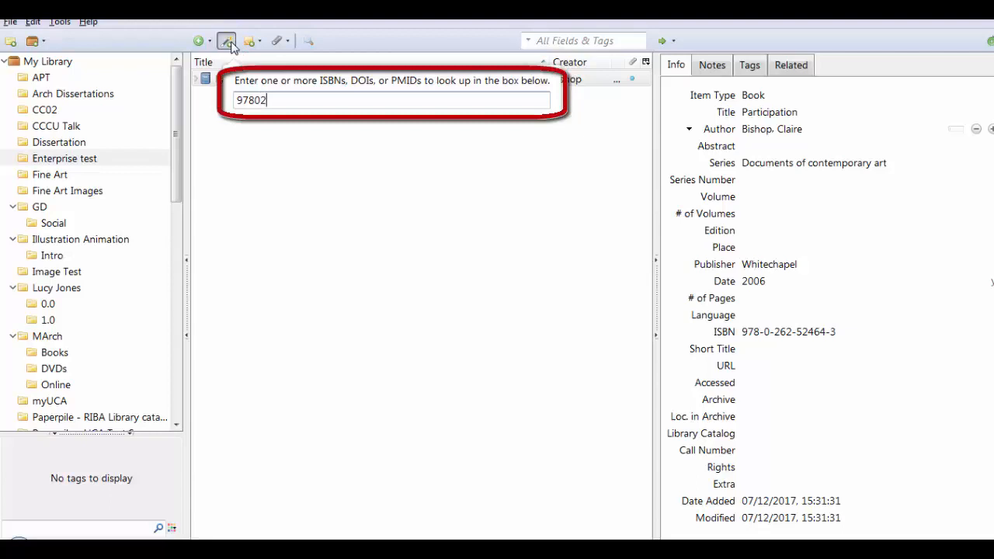
type("2524643")
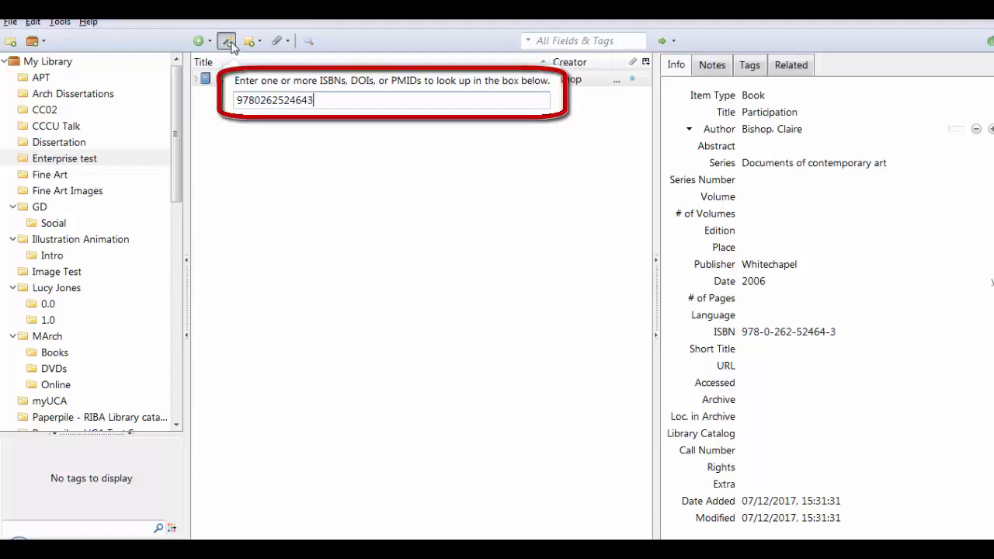
key("Return")
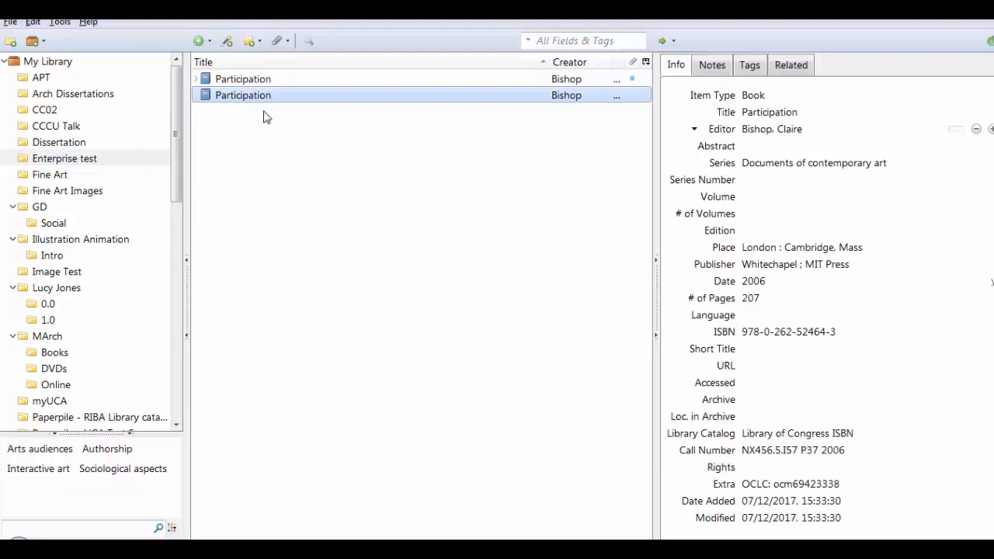
Step: Change the creator role from Author to Editor on the first Participation record
left_click(314, 78)
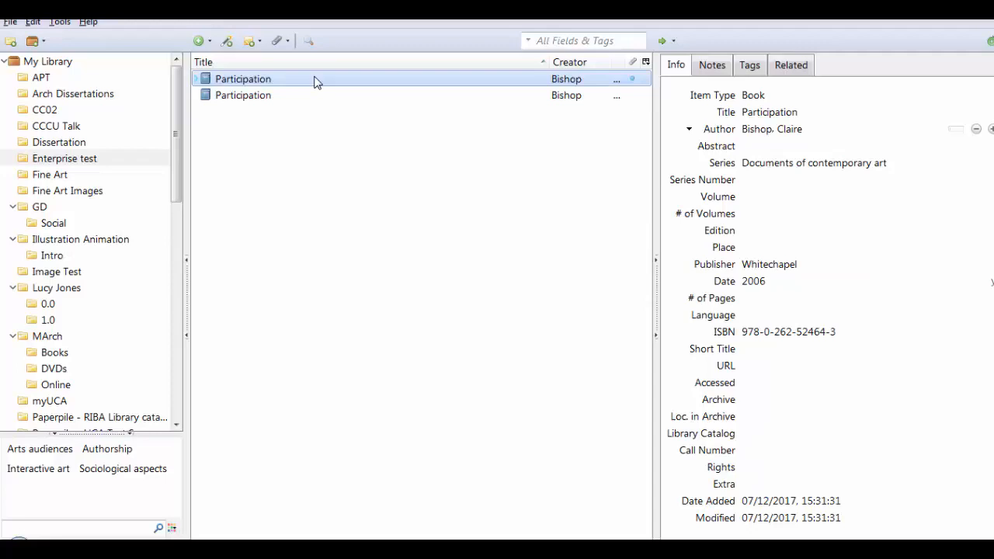
left_click(690, 132)
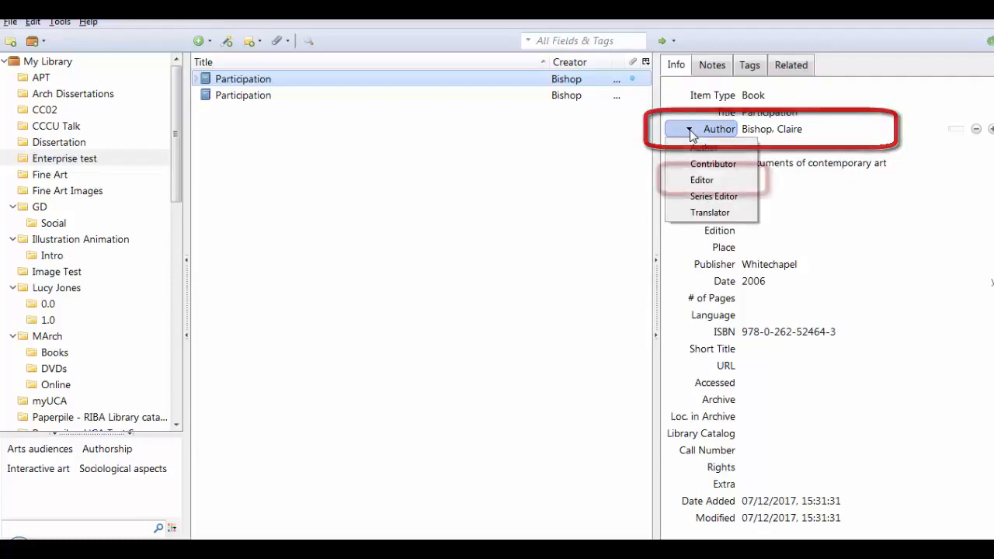
left_click(698, 181)
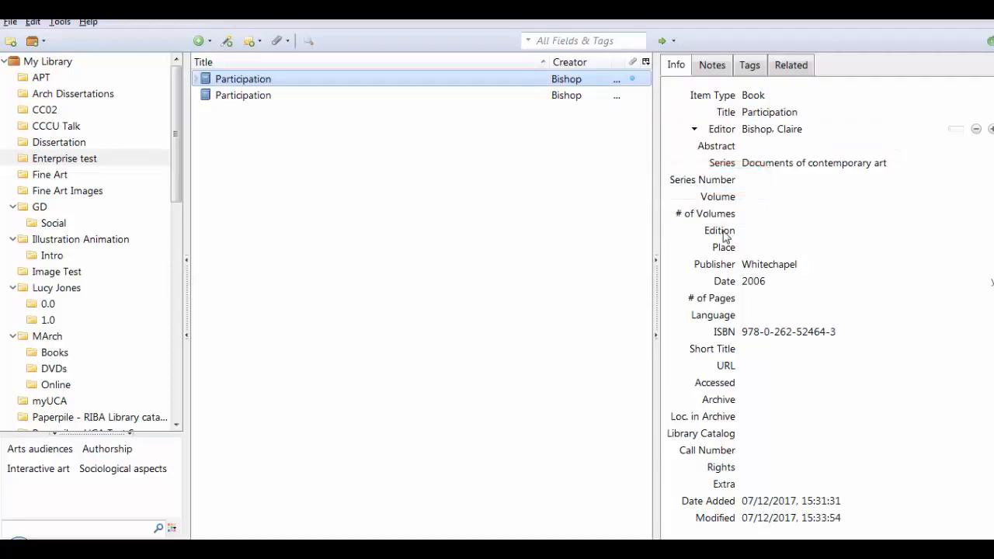
Step: Set the place of publication to London on the first Participation record
left_click(744, 247)
left_click(745, 248)
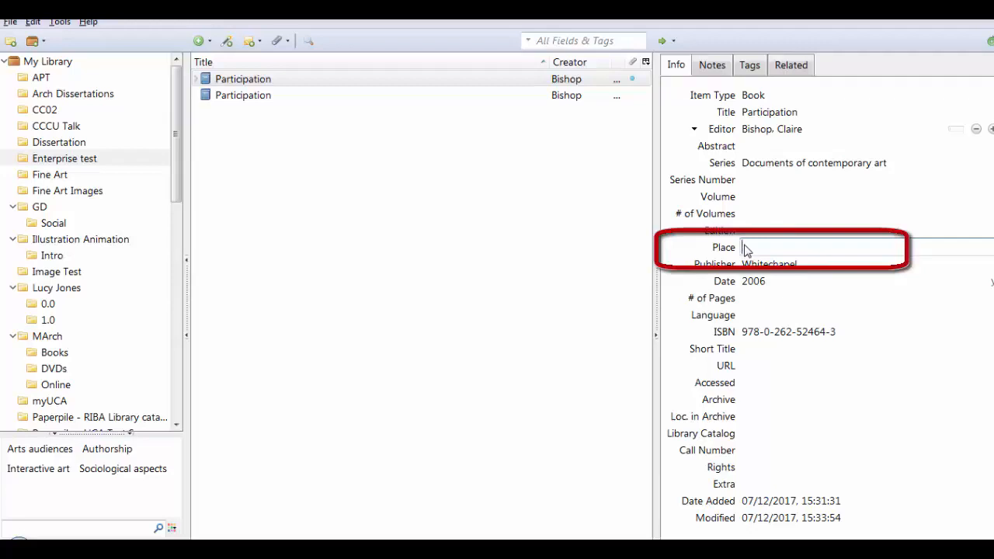
type("Londo")
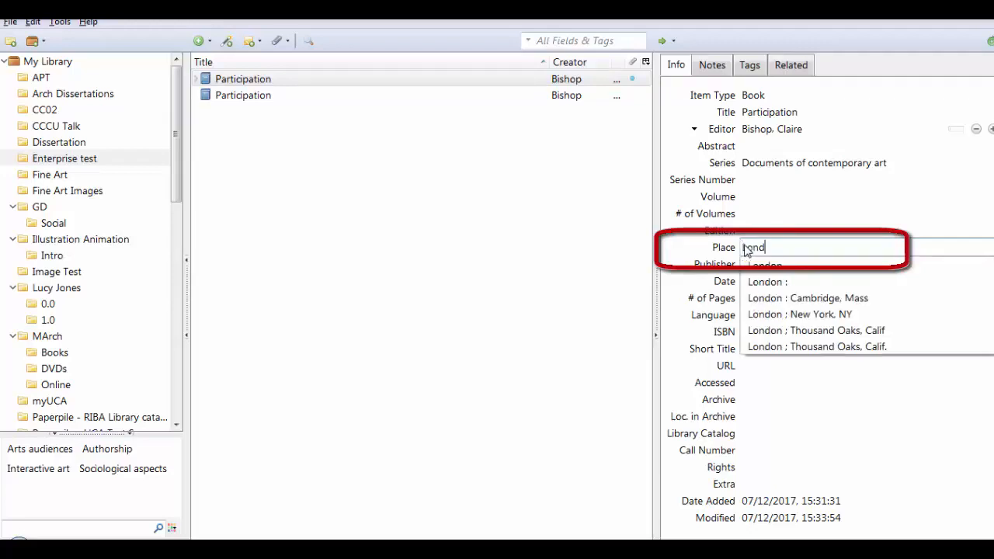
type("n")
left_click(765, 268)
left_click(477, 287)
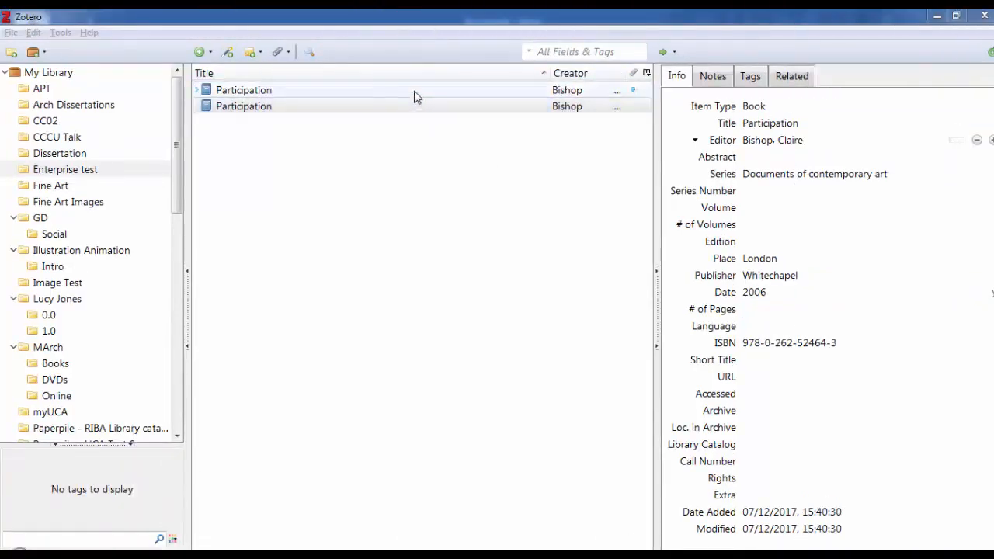
Step: Change the item type of the second Participation record, the one without an attachment, to Book Section
left_click(414, 91)
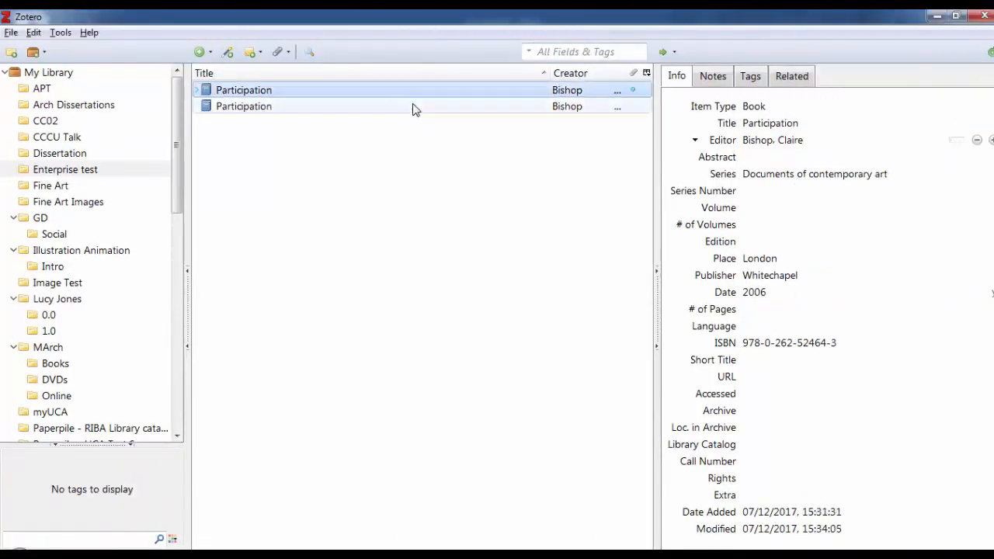
left_click(413, 106)
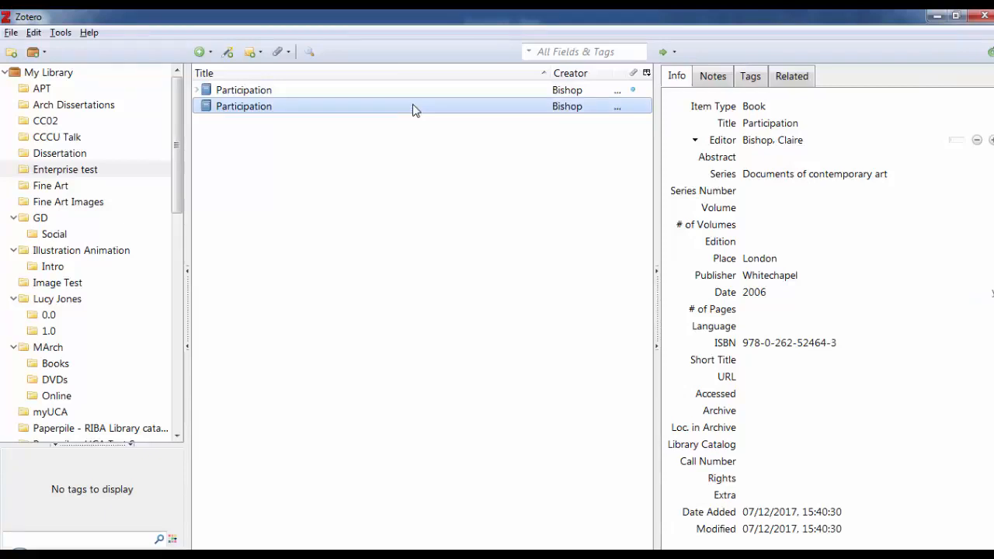
left_click(398, 91)
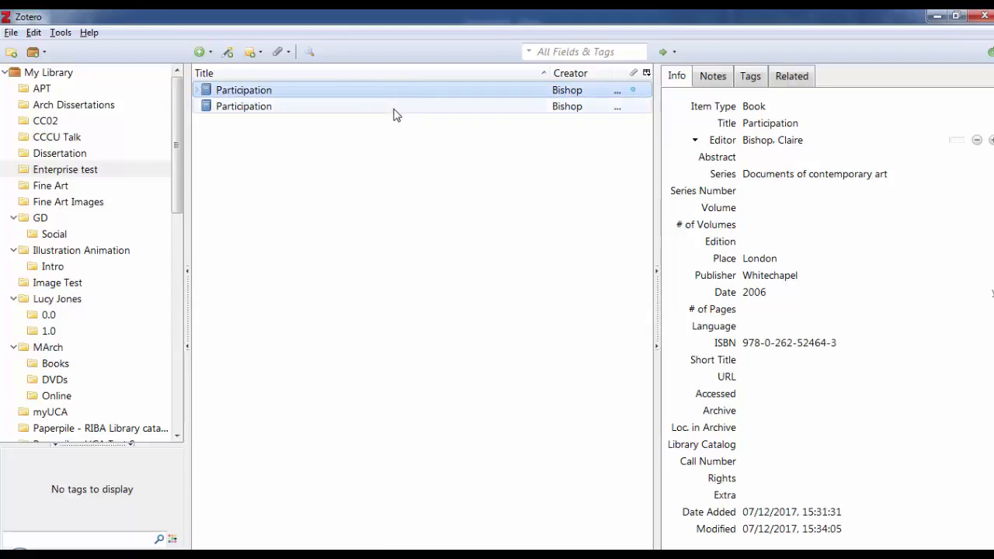
left_click(392, 111)
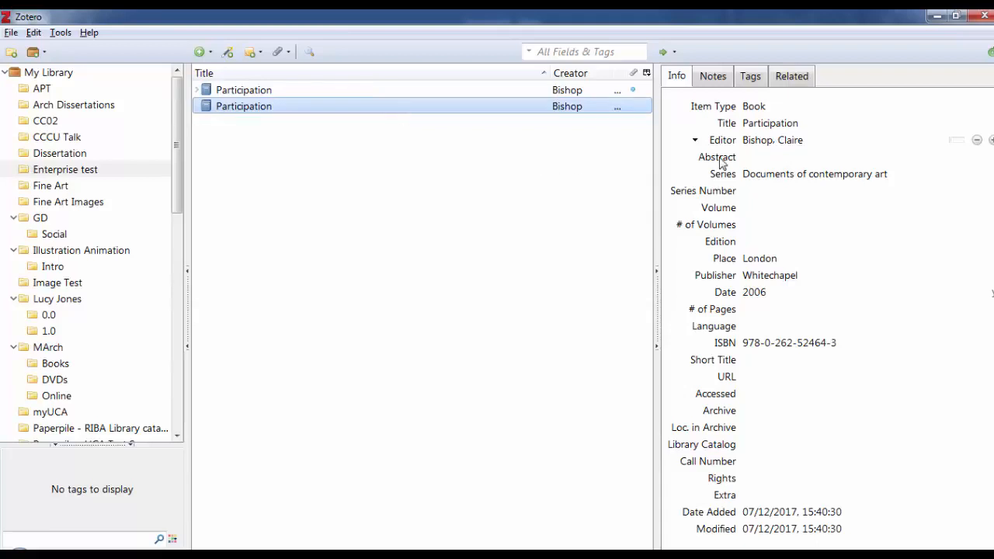
left_click(765, 106)
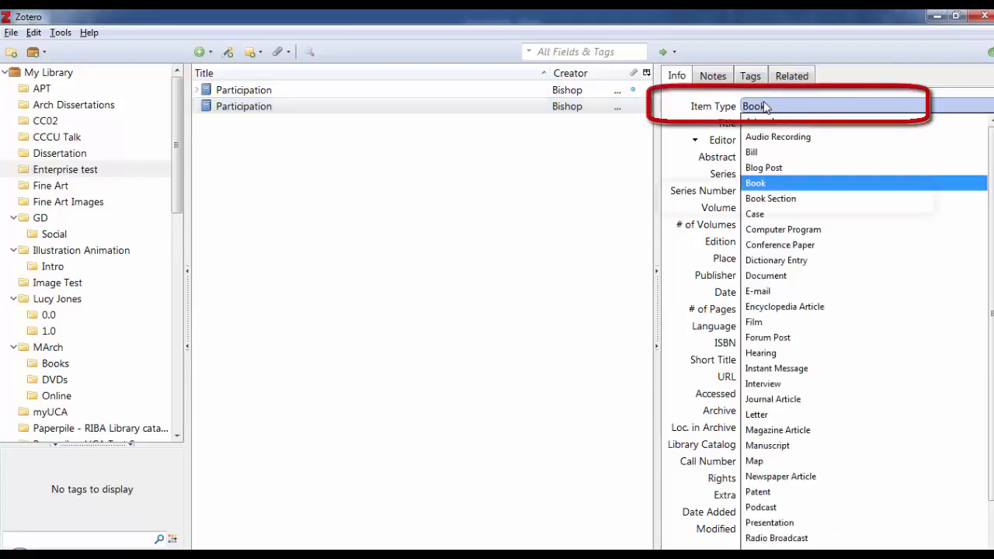
left_click(777, 198)
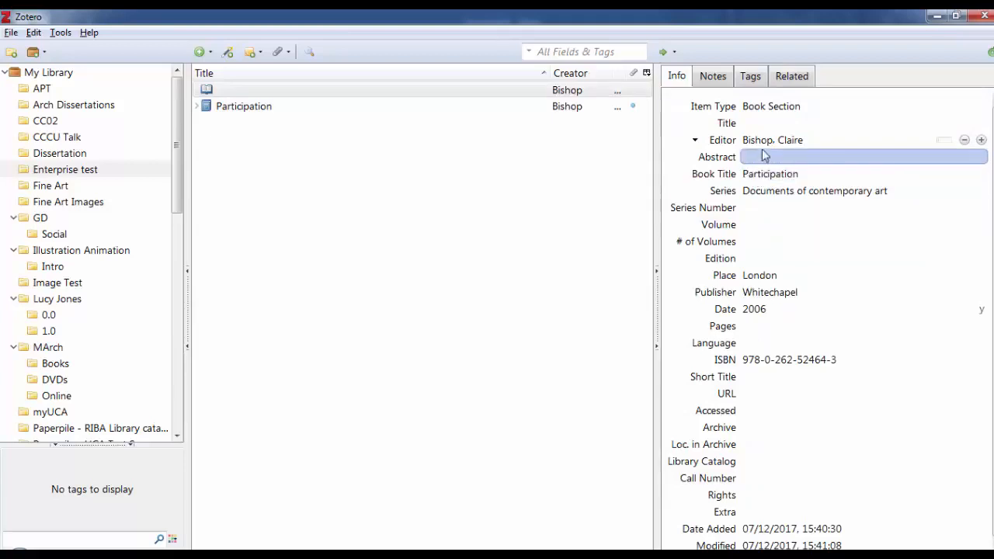
Step: Enter "The Battle of Orgreave" as the book section's title
left_click(781, 129)
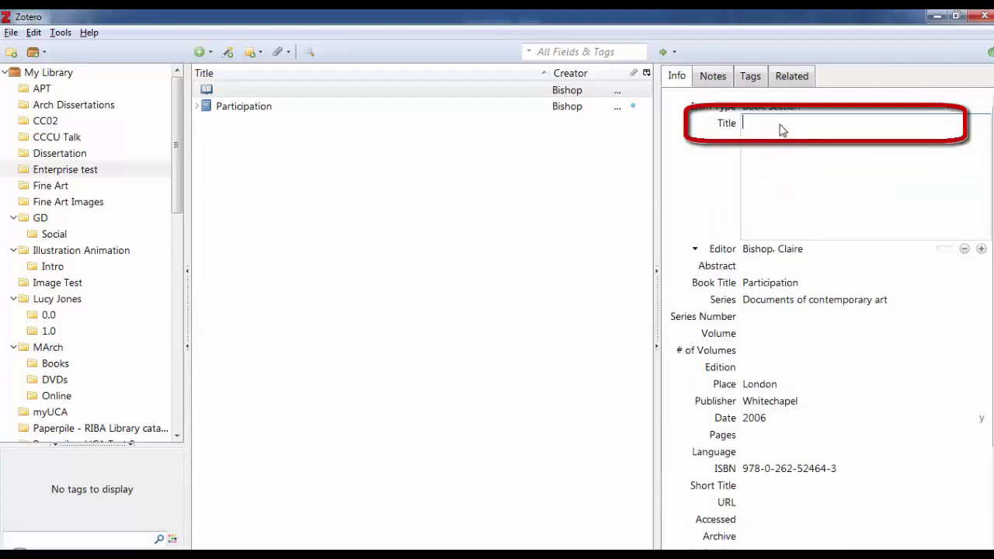
type("The Battle of Orgreave")
key("Return")
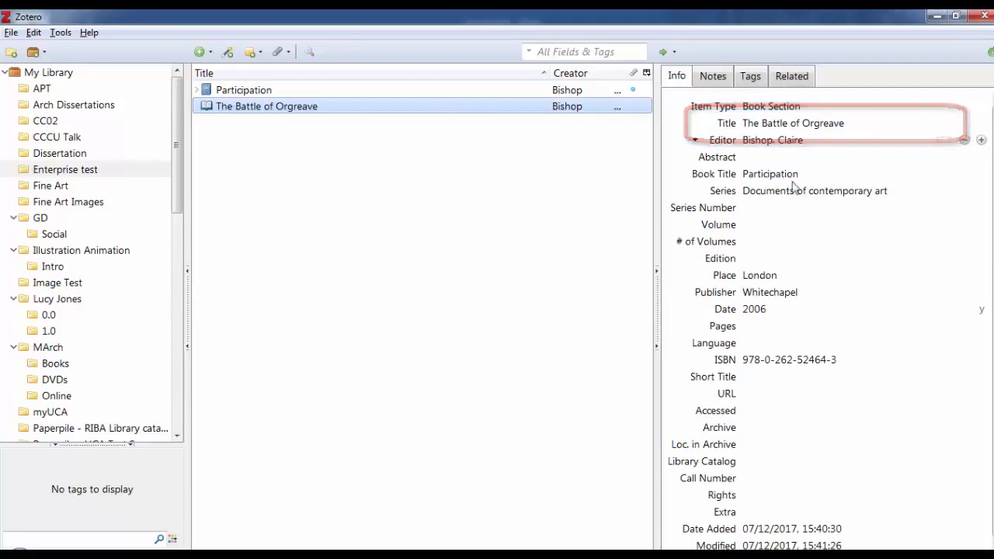
Step: Add a second creator to the book section with the role Author, last name Deller and first name Jeremy
left_click(982, 141)
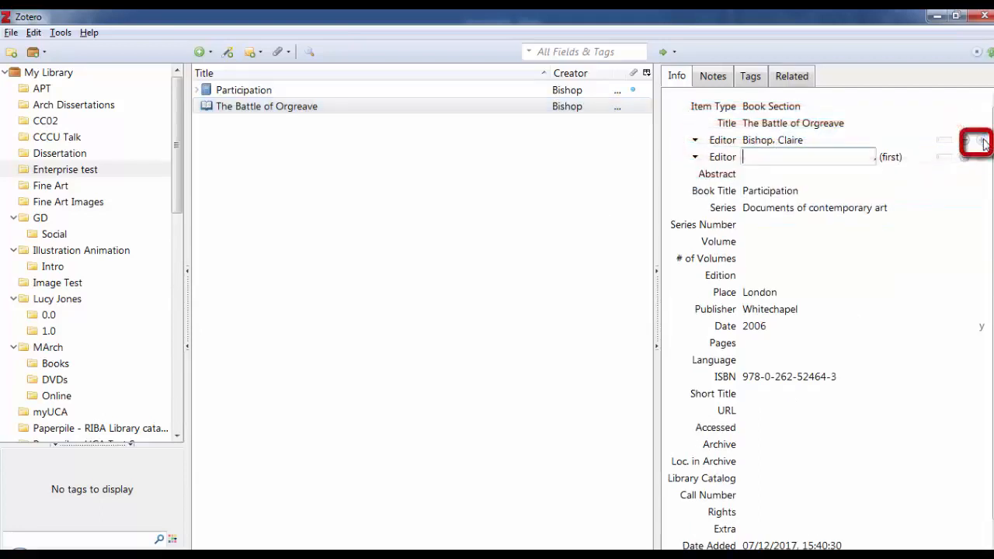
left_click(718, 158)
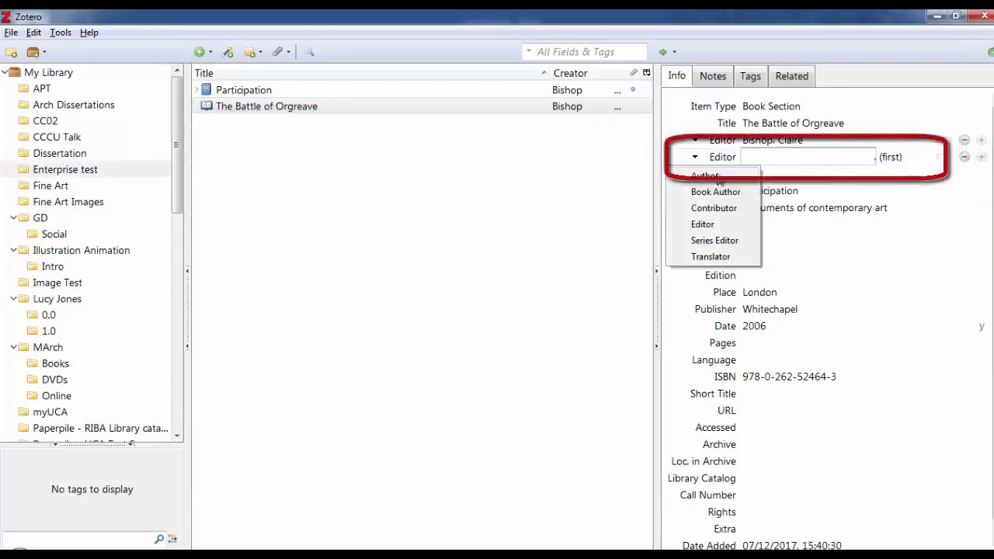
left_click(749, 171)
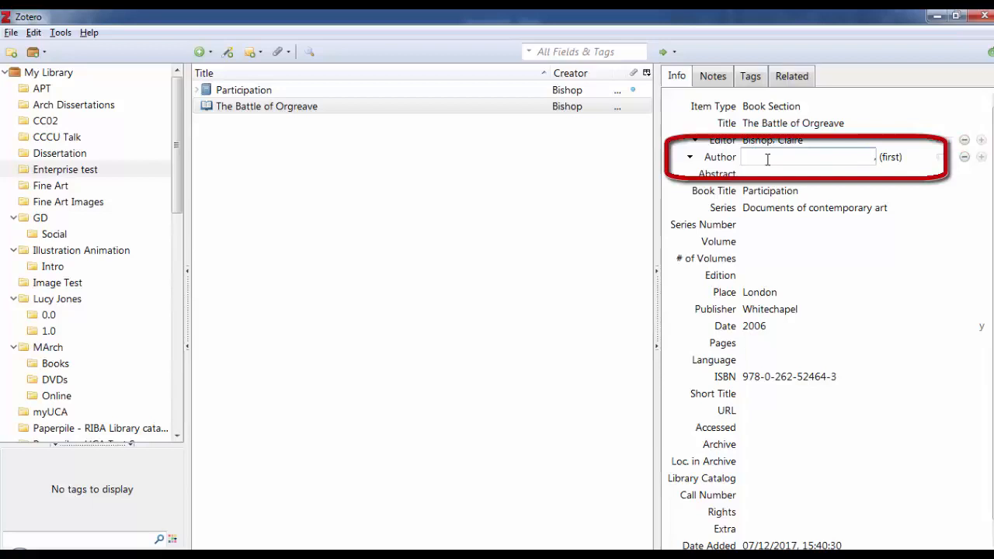
type("Deller")
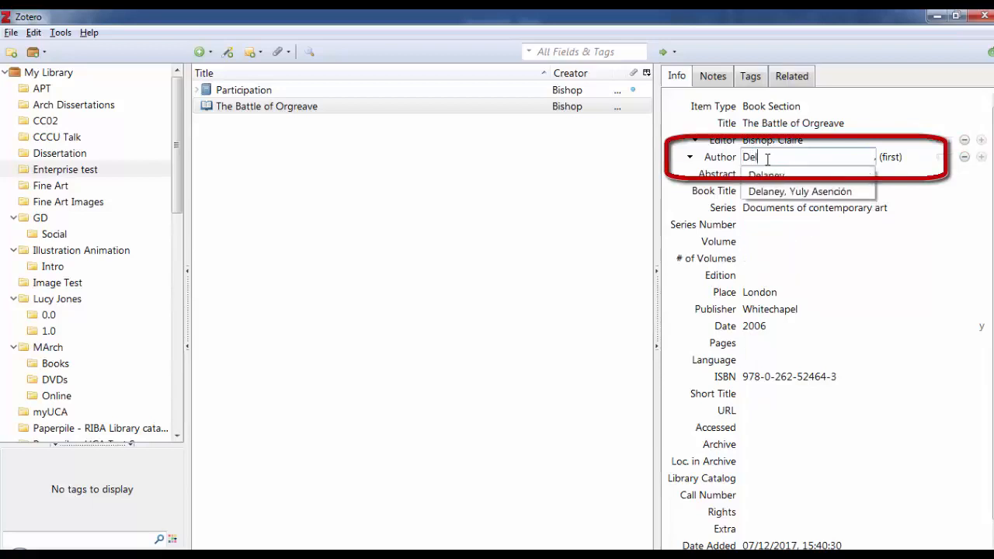
left_click(889, 157)
left_click(886, 153)
type("Jeremy")
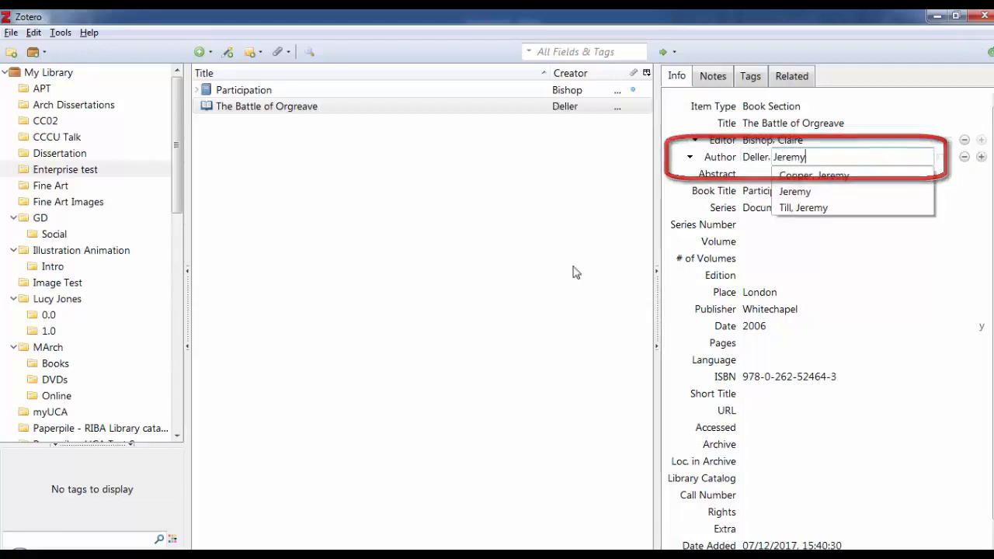
left_click(513, 314)
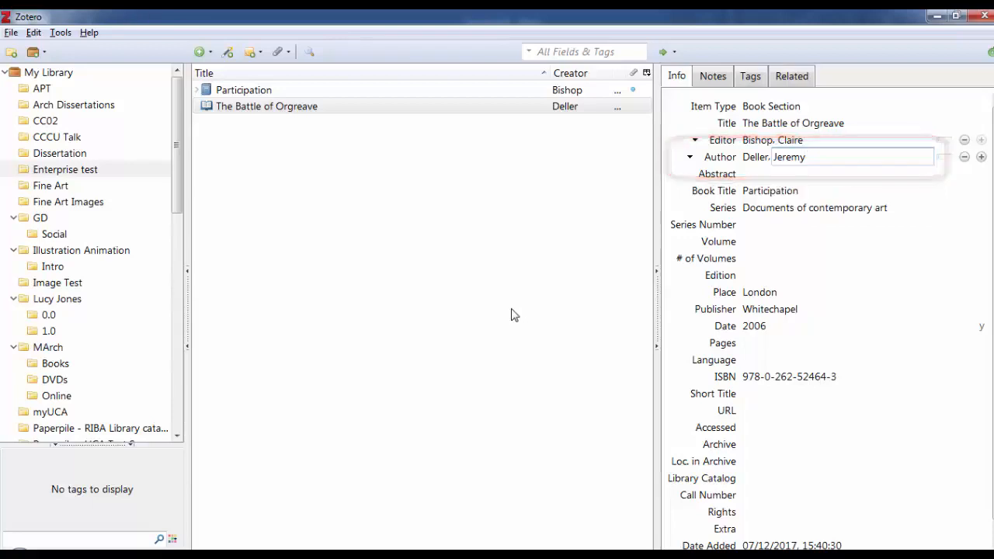
Step: Clear the series name from the book section and set its date to 2002
left_click(767, 214)
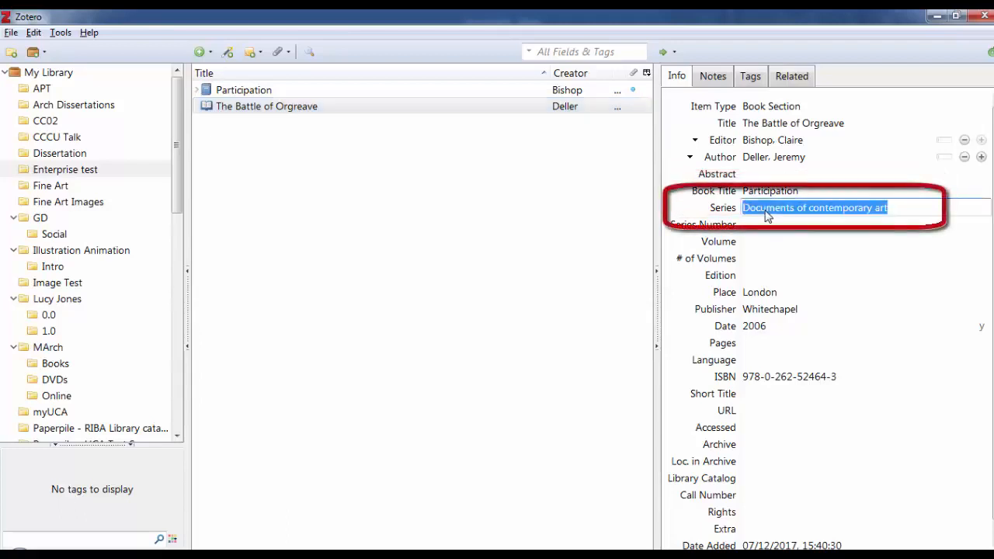
key("BackSpace")
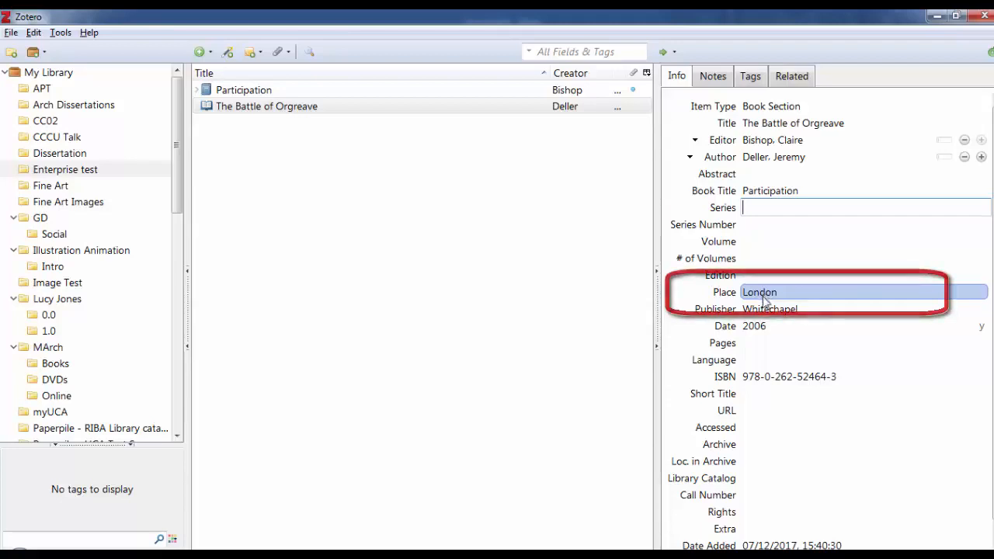
left_click(771, 327)
left_click(772, 326)
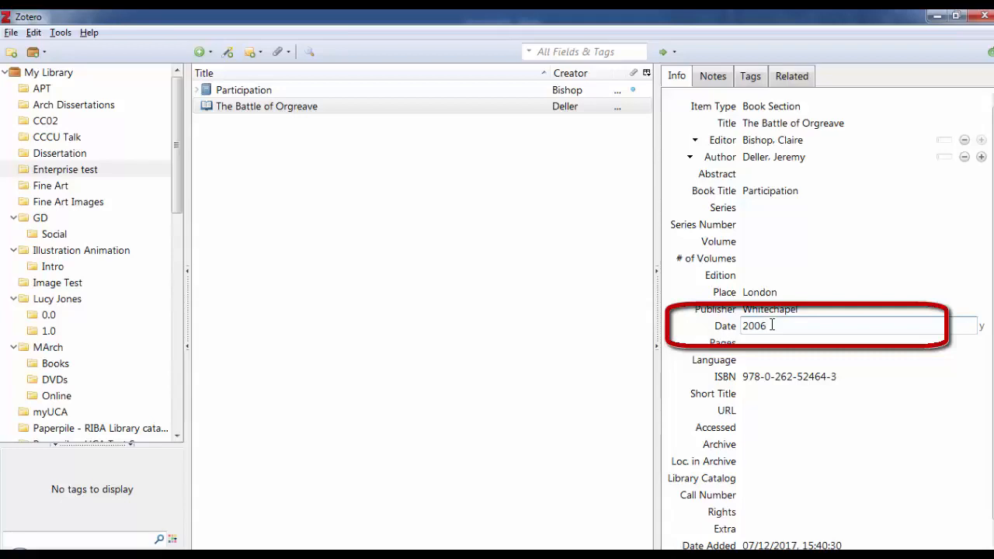
key("BackSpace")
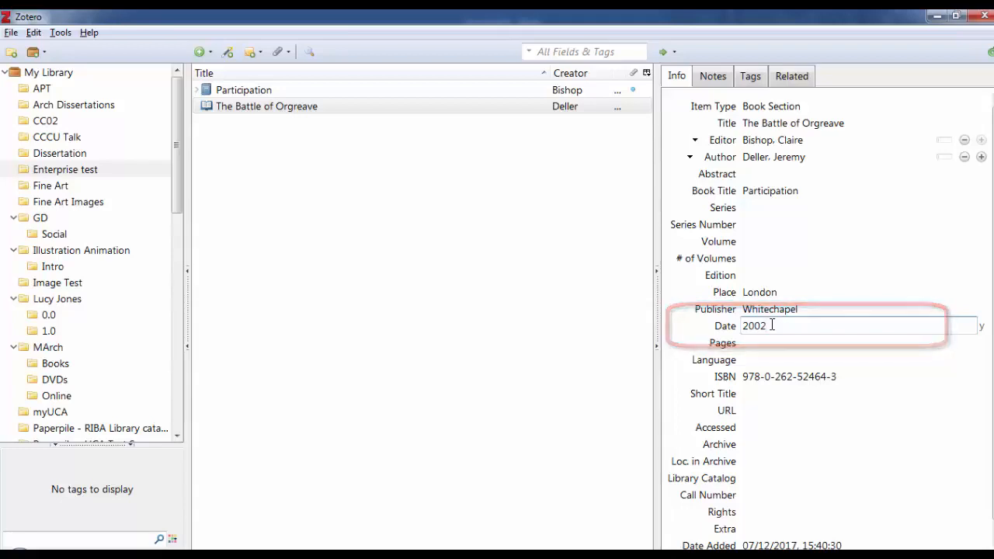
Step: Enter 146-148 as the page range of the book section
left_click(747, 347)
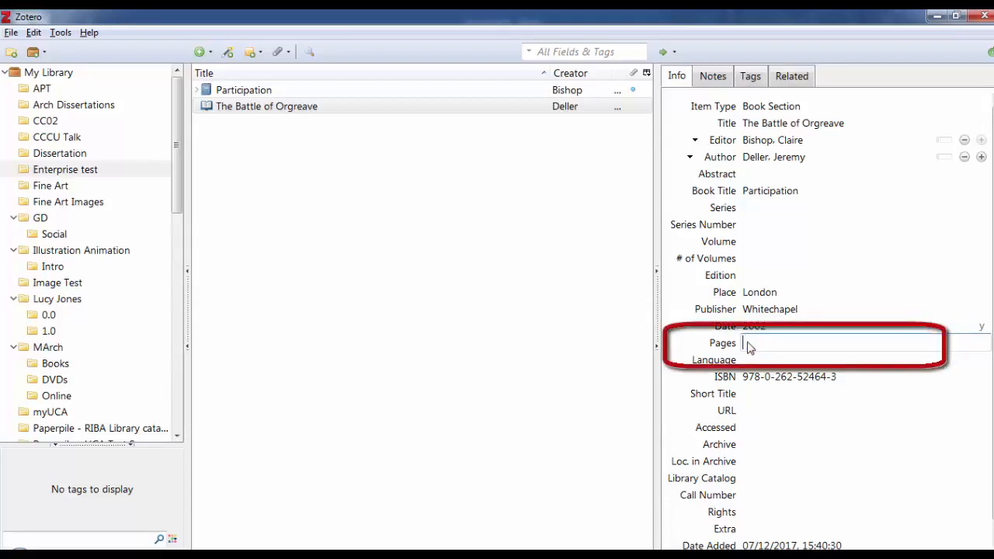
type("146-148")
left_click(570, 375)
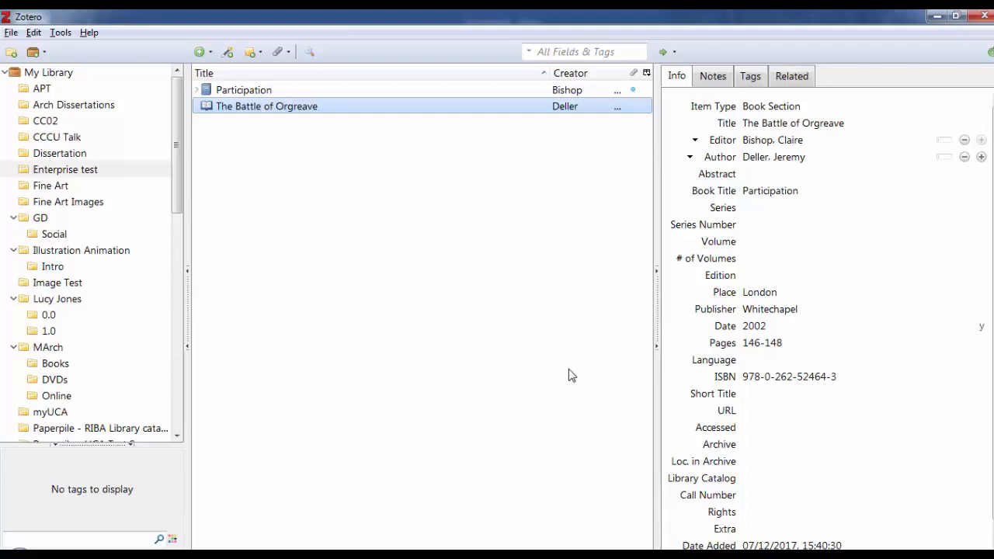
Step: Create a bibliography from the Enterprise test collection in University for the Creative Arts - Harvard style, copied to the clipboard
right_click(95, 173)
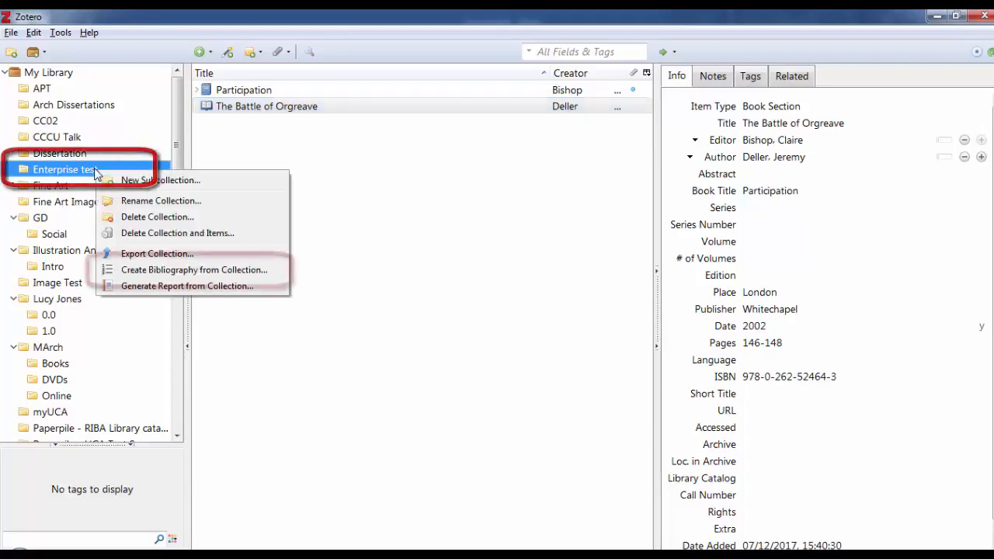
left_click(146, 271)
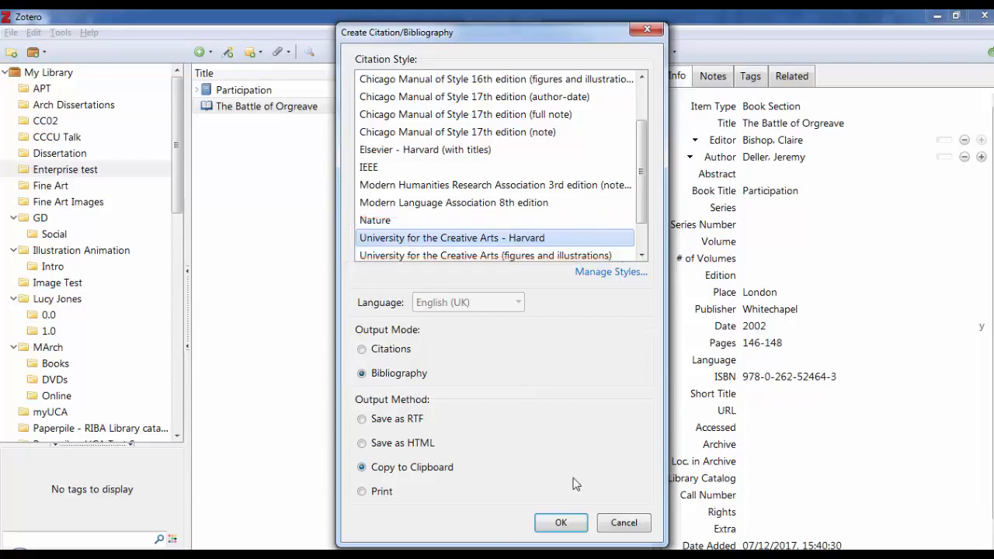
left_click(562, 522)
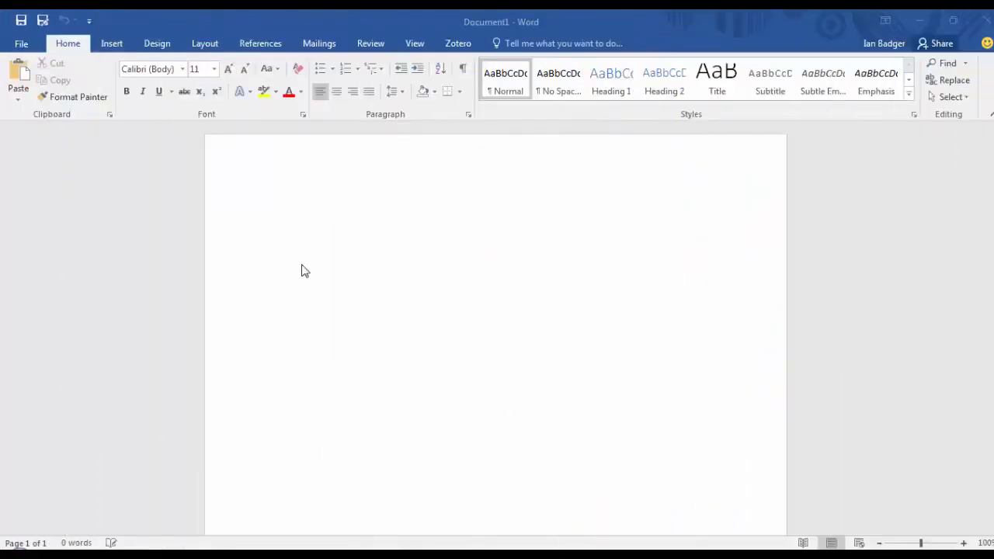
Step: Paste the copied bibliography into the blank Word document with merged formatting
right_click(279, 210)
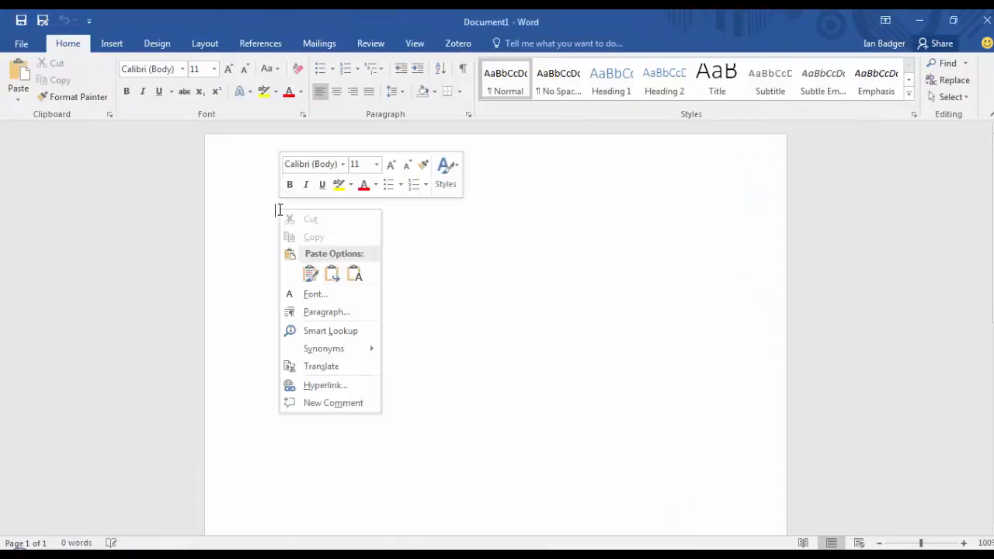
left_click(331, 273)
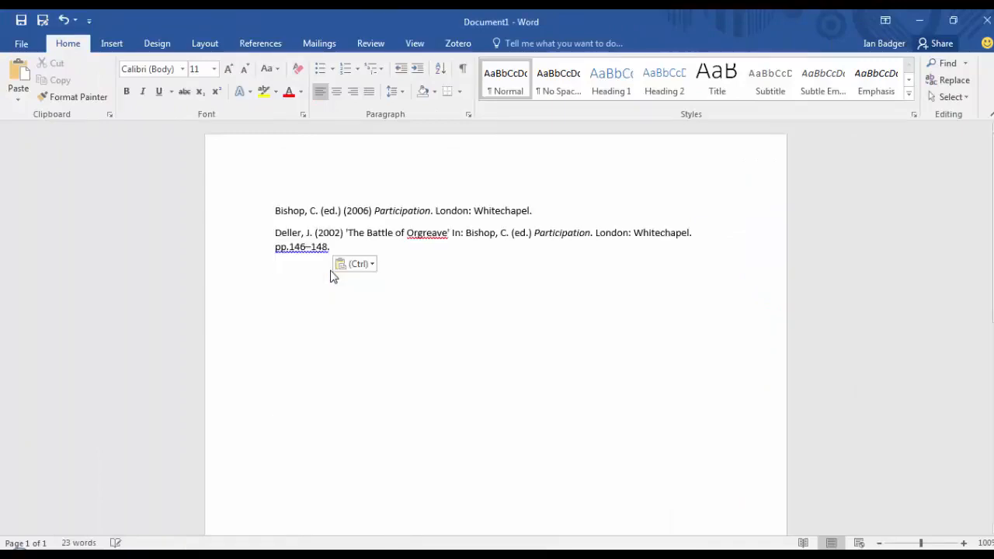